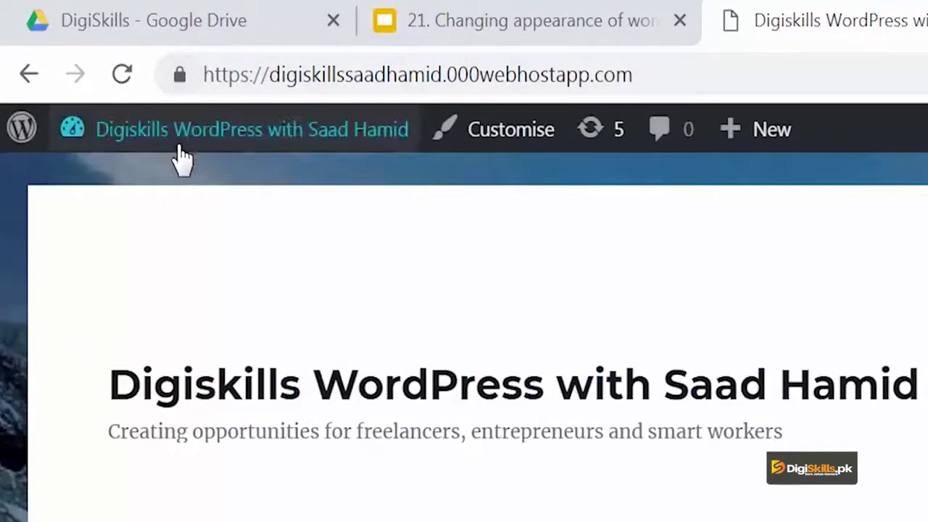
# - In a new tab, search Google for 'divi' to reach the Elegant Themes Divi page
pyautogui.moveTo(181, 158)
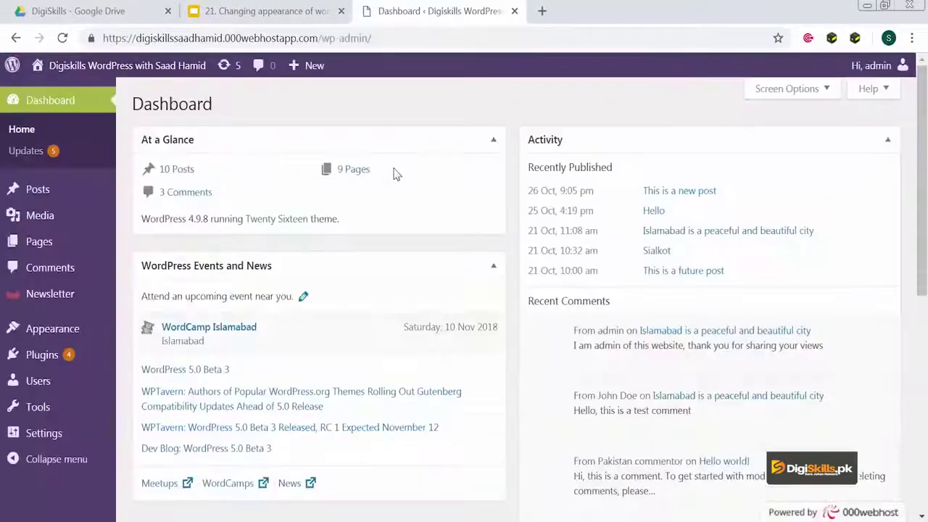
pyautogui.click(544, 12)
pyautogui.write('goo')
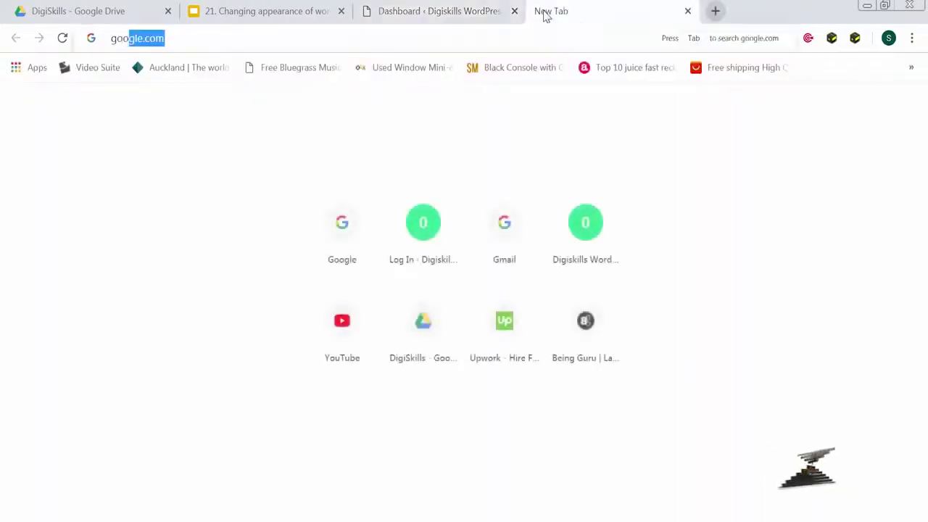
pyautogui.press('Return')
pyautogui.write('divi')
pyautogui.press('Return')
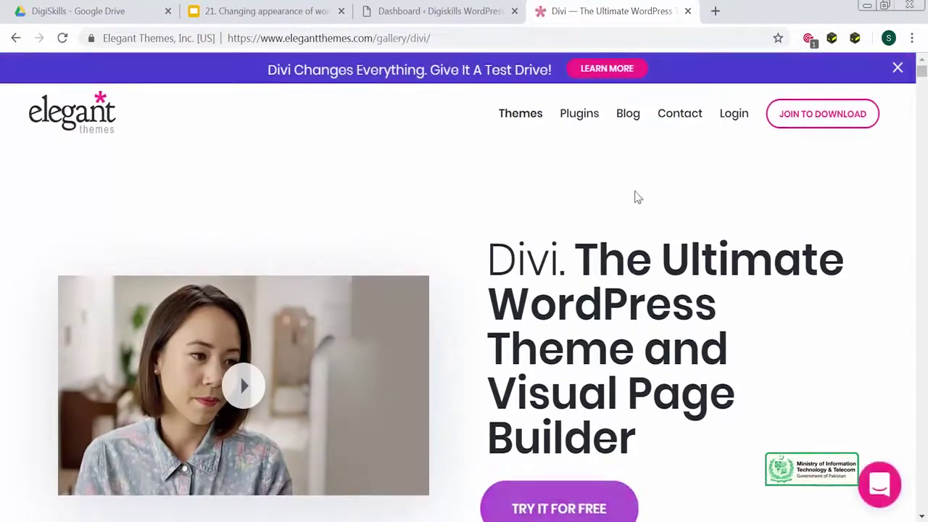
# - Preview the Contact Form module in a new tab, then return to the Divi page
pyautogui.scroll(-10, 601, 298)
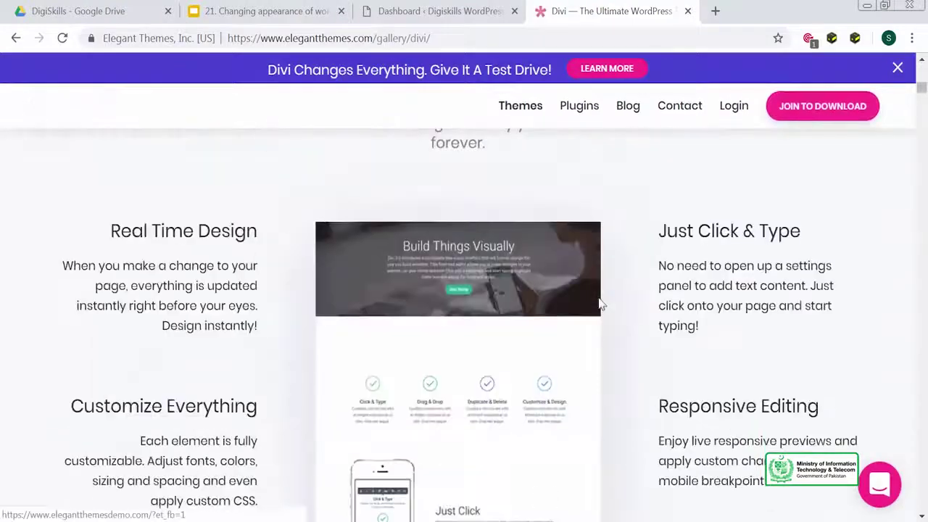
pyautogui.scroll(-10, 601, 303)
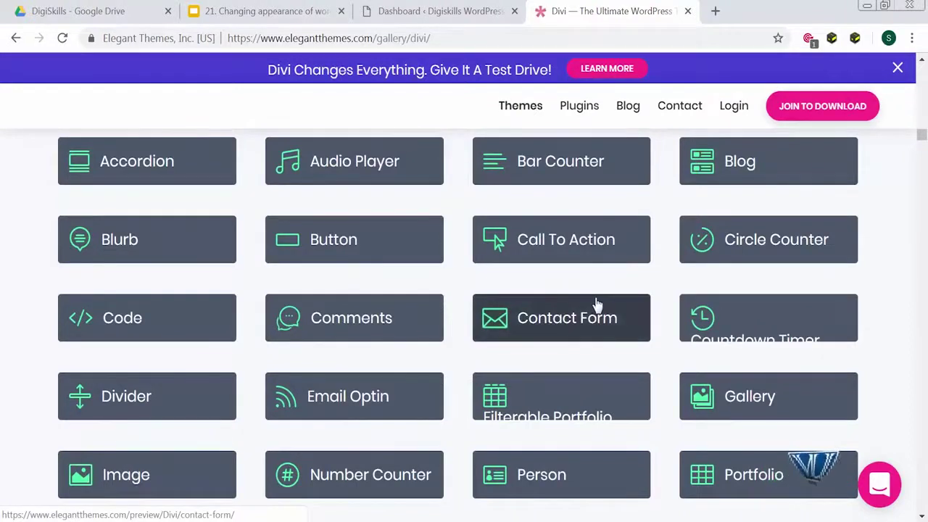
pyautogui.click(590, 332)
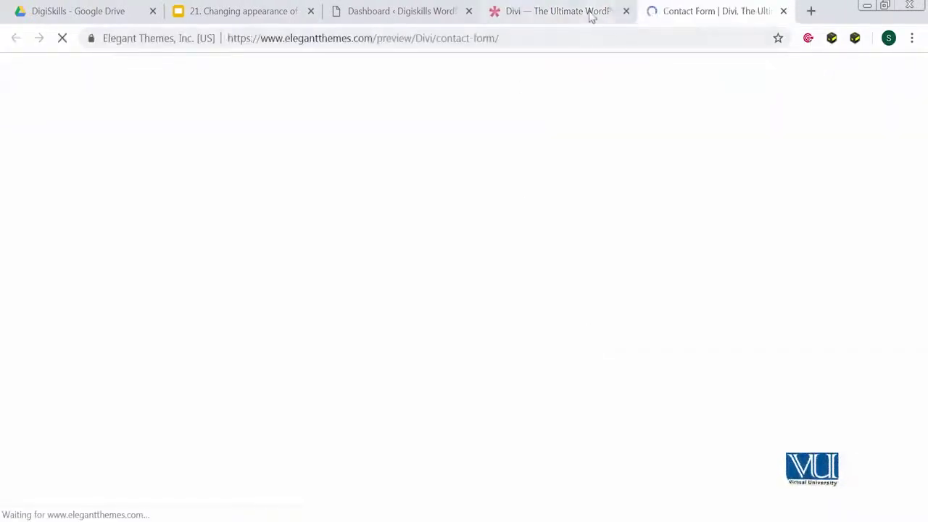
pyautogui.click(590, 16)
# - Open and close the support chat, then launch the free Divi Builder demo
pyautogui.scroll(-2, 518, 311)
pyautogui.scroll(-5, 518, 311)
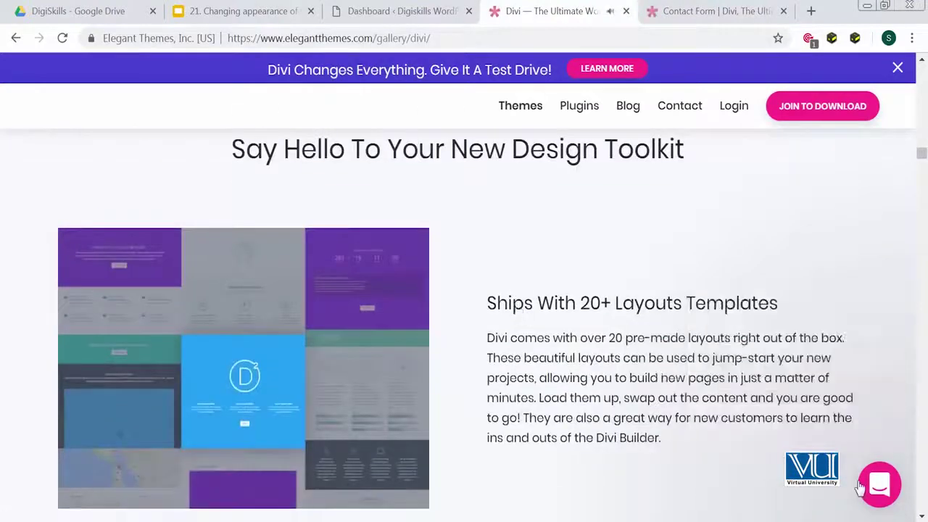
pyautogui.click(877, 484)
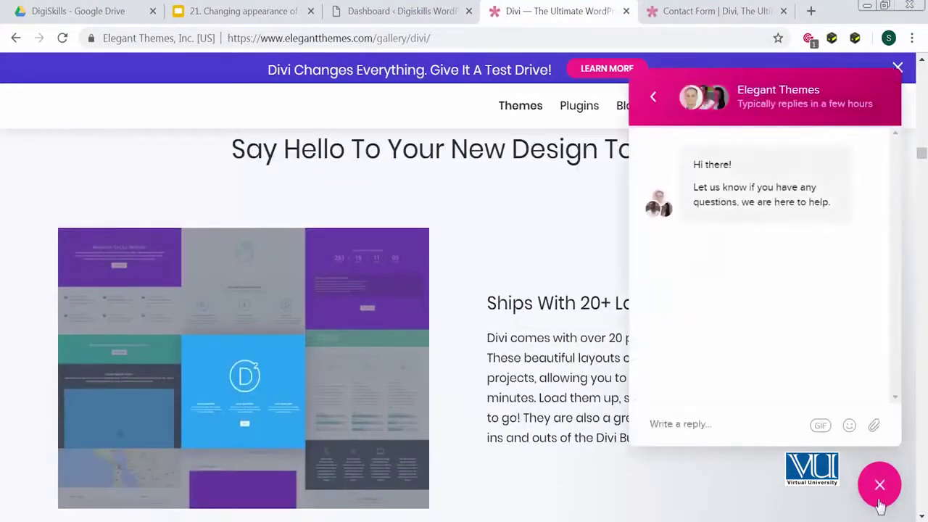
pyautogui.click(879, 500)
pyautogui.scroll(-12, 642, 385)
pyautogui.scroll(10, 642, 389)
pyautogui.scroll(15, 643, 391)
pyautogui.scroll(5, 643, 391)
pyautogui.click(586, 500)
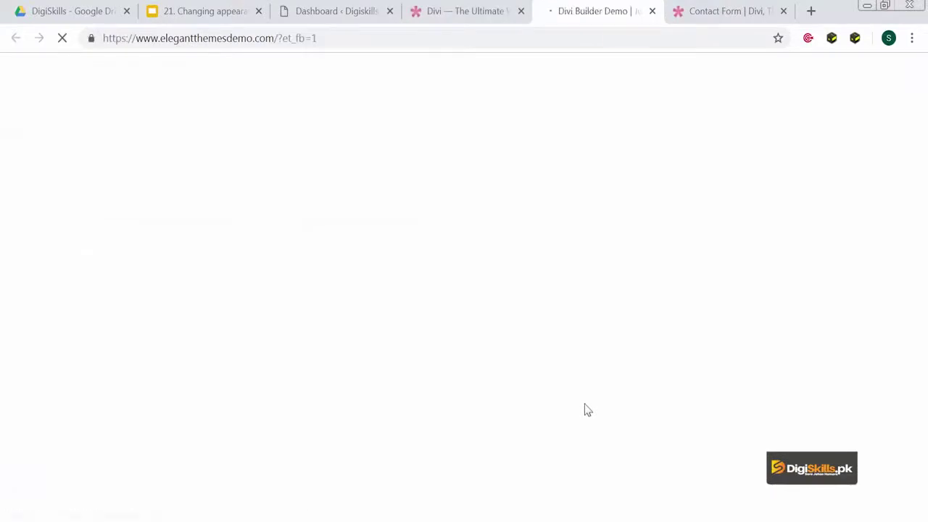
# - Dismiss the demo's welcome modal with Start Building once the Divi Builder Demo loads
pyautogui.click(490, 5)
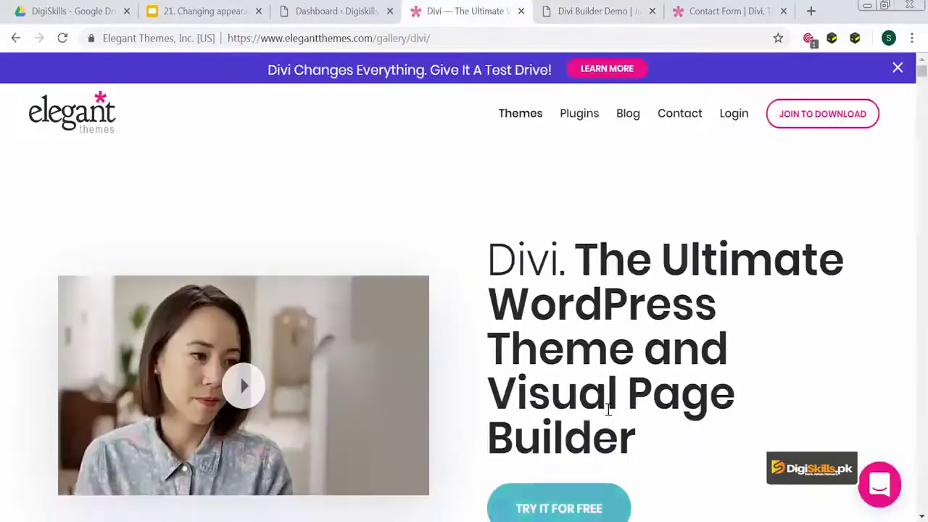
pyautogui.click(617, 13)
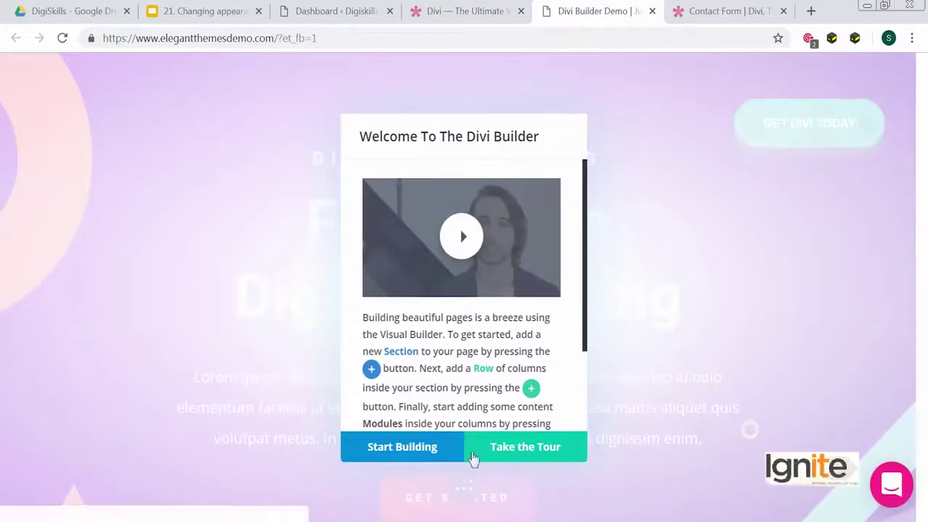
pyautogui.click(441, 455)
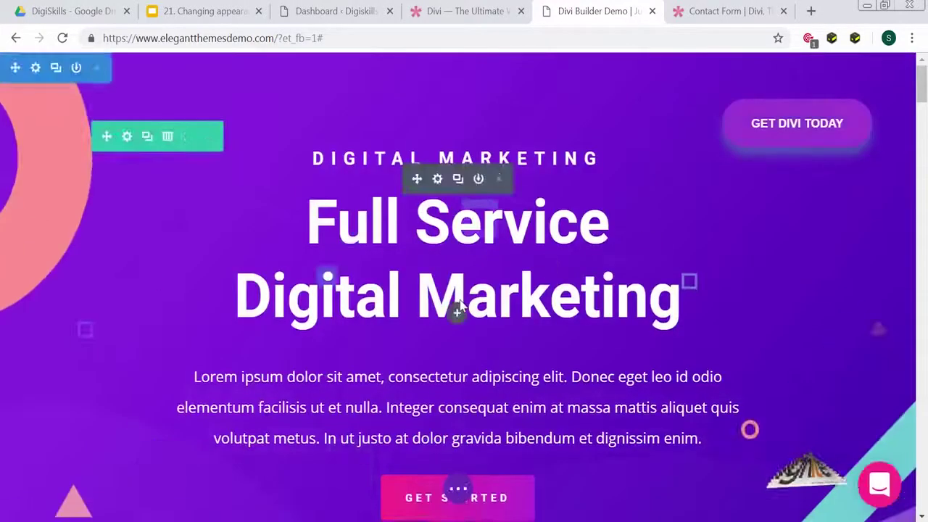
# - Browse the demo page, then return to the WordPress Dashboard tab
pyautogui.scroll(-4, 460, 301)
pyautogui.scroll(-5, 460, 299)
pyautogui.scroll(-6, 461, 299)
pyautogui.scroll(-20, 460, 299)
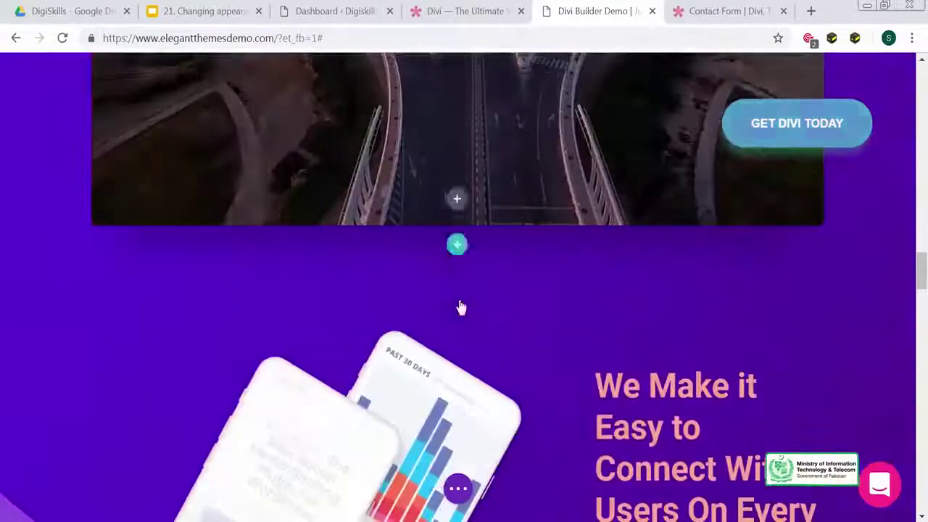
pyautogui.scroll(-15, 460, 299)
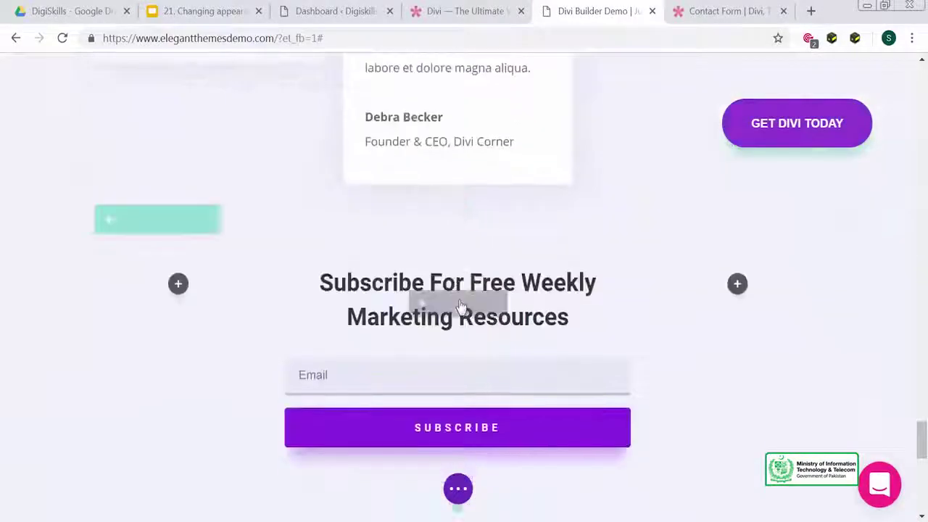
pyautogui.scroll(5, 461, 299)
pyautogui.scroll(15, 460, 299)
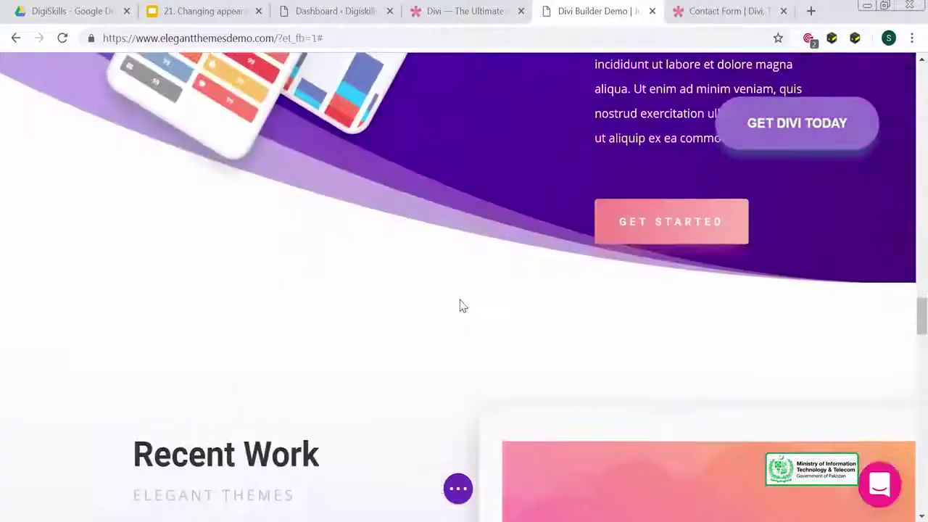
pyautogui.scroll(15, 460, 288)
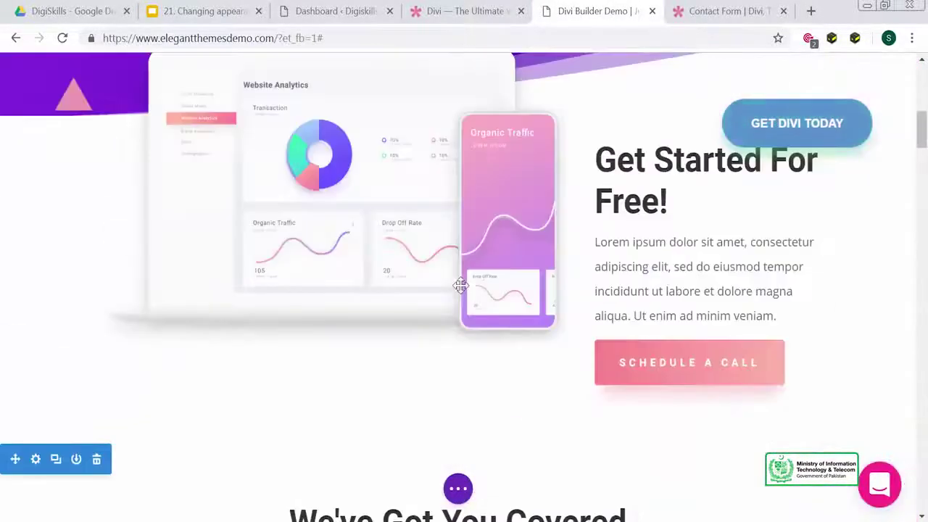
pyautogui.scroll(-6, 456, 295)
pyautogui.scroll(4, 457, 294)
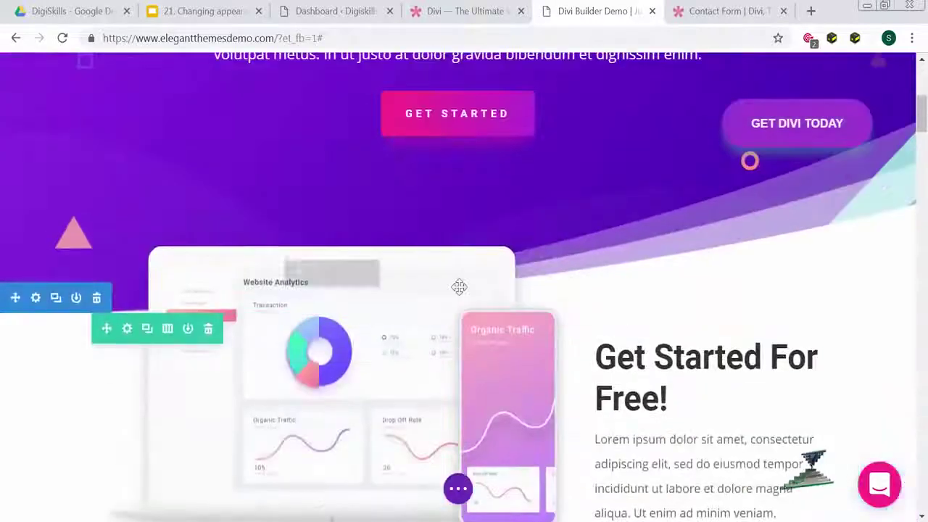
pyautogui.scroll(4, 416, 205)
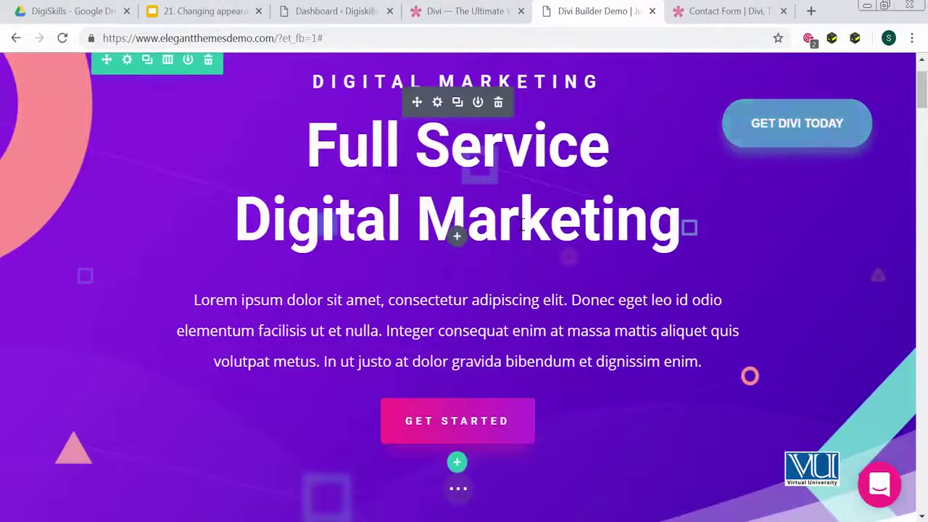
pyautogui.click(438, 11)
pyautogui.click(356, 9)
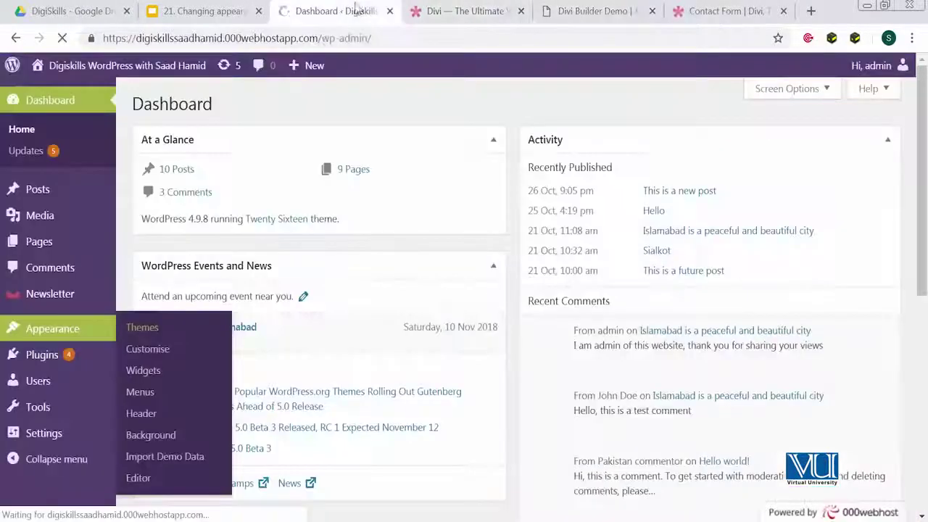
# - Upload the '96. Divi (1).zip' file via Themes > Upload Theme and install it
pyautogui.click(165, 332)
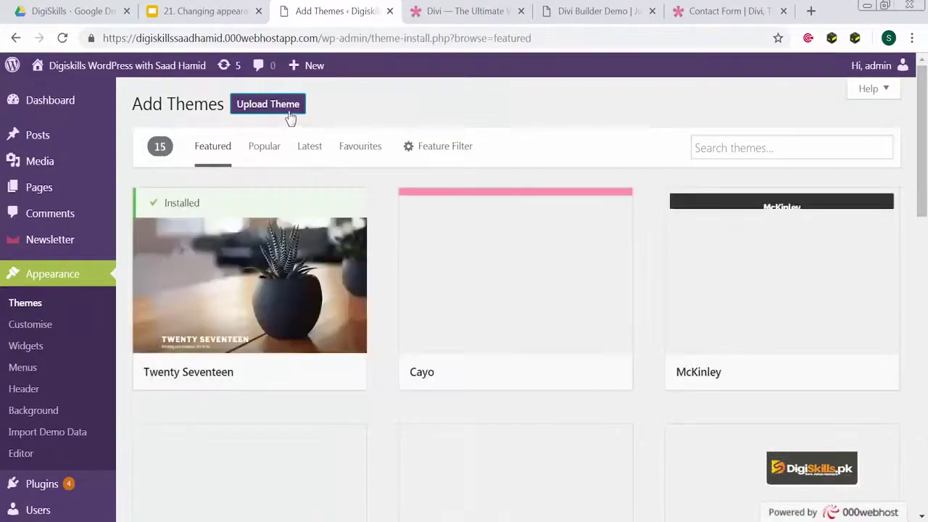
pyautogui.click(292, 120)
pyautogui.click(412, 243)
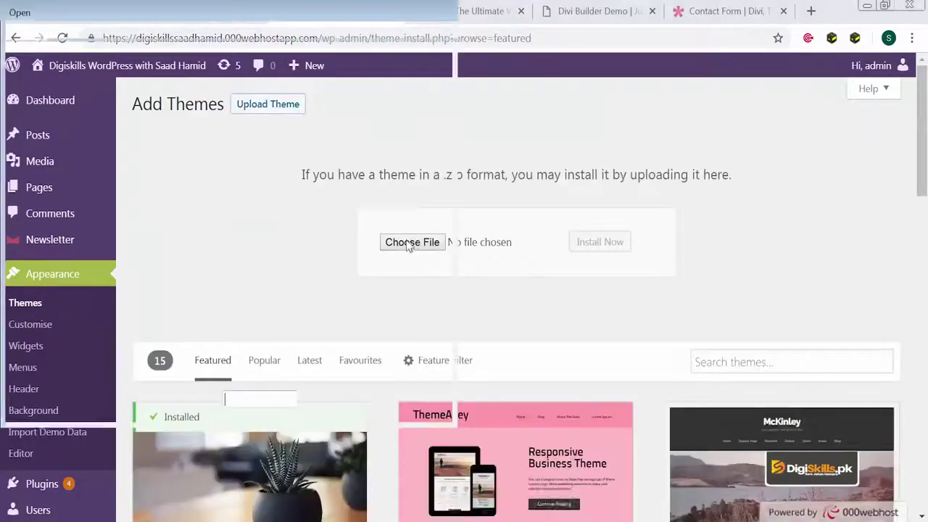
pyautogui.click(336, 197)
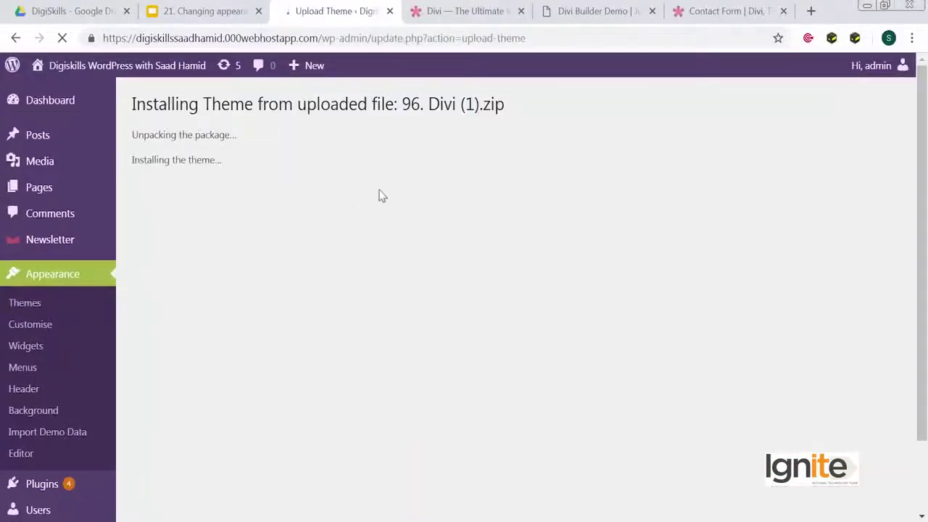
# - Activate the Divi theme and start a new blank page from Pages
pyautogui.click(216, 211)
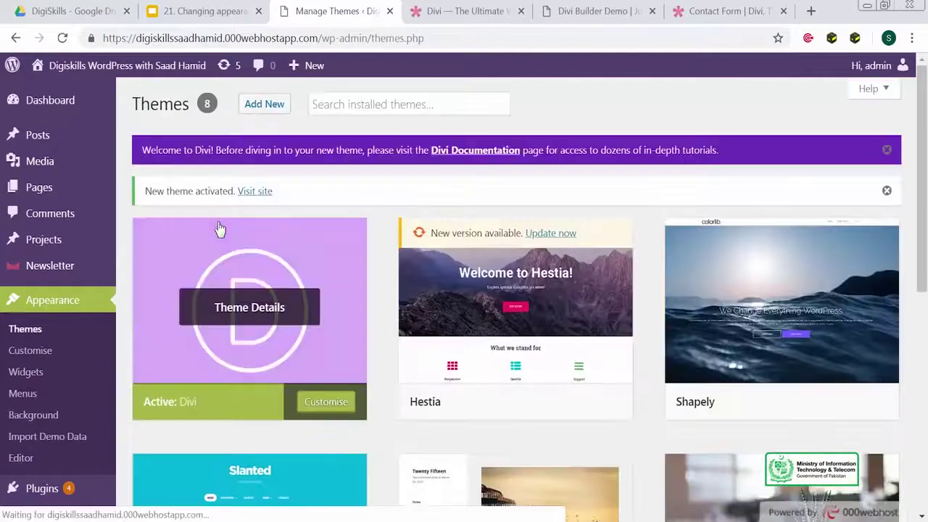
pyautogui.moveTo(86, 194)
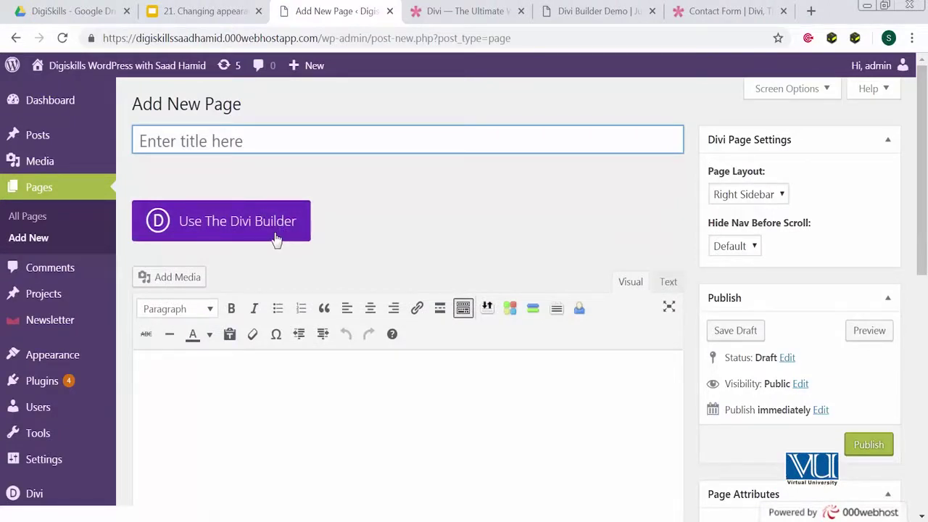
# - Switch the new page to the Divi Builder and open it in the front-end Visual Builder
pyautogui.click(269, 238)
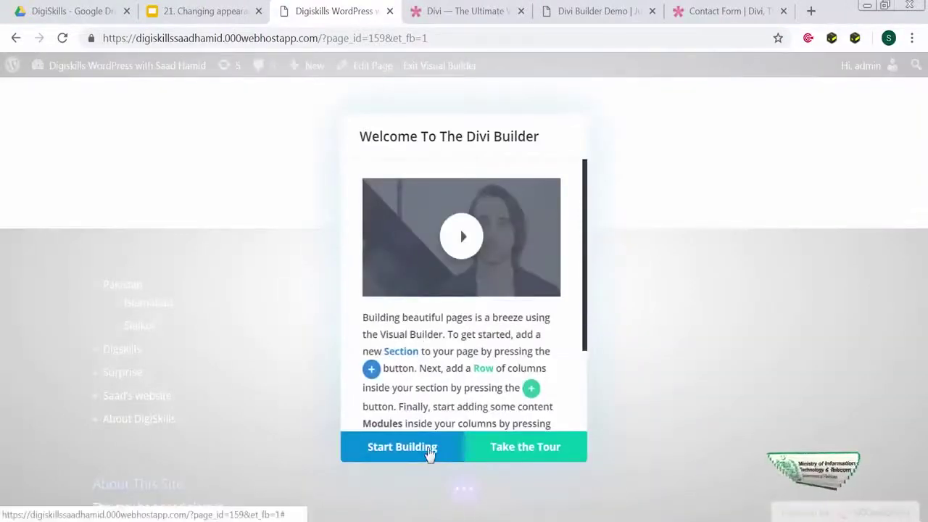
pyautogui.click(429, 450)
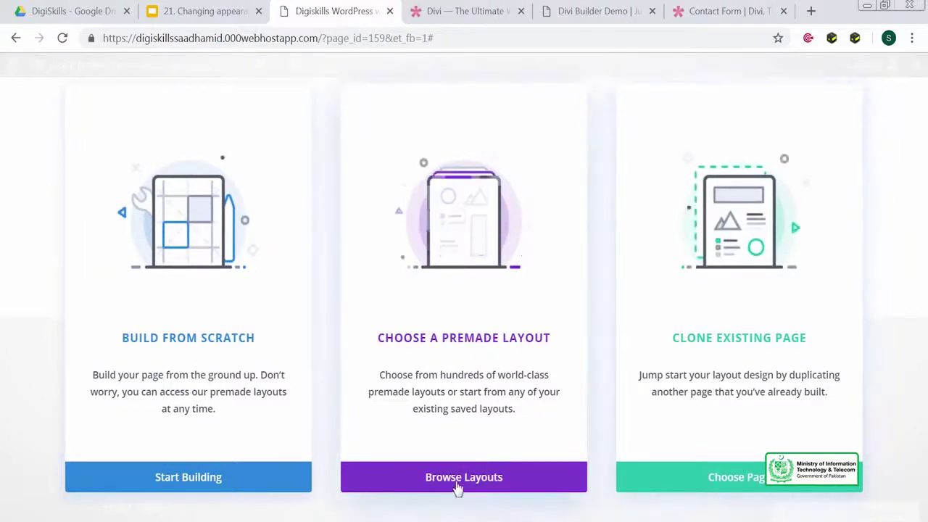
# - Skip the premade layouts and add a four-column row with an Accordion module in column one
pyautogui.click(493, 479)
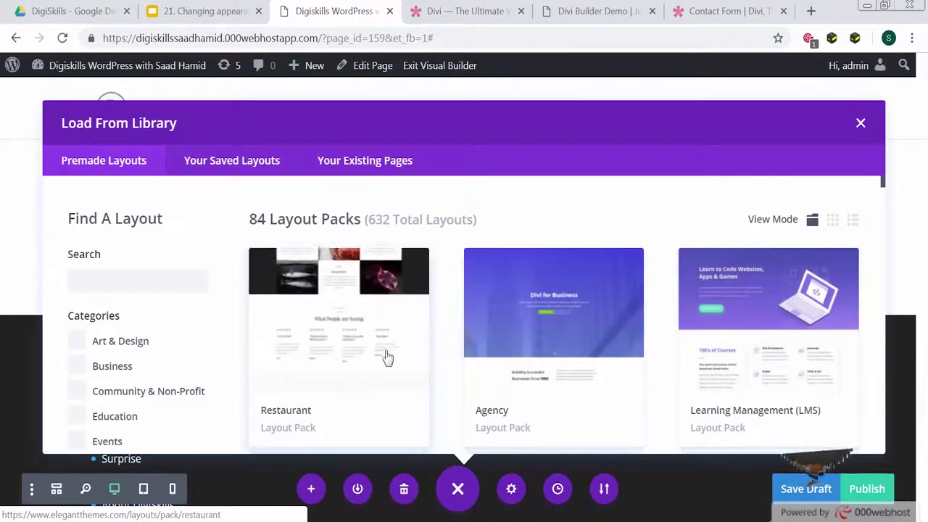
pyautogui.click(457, 488)
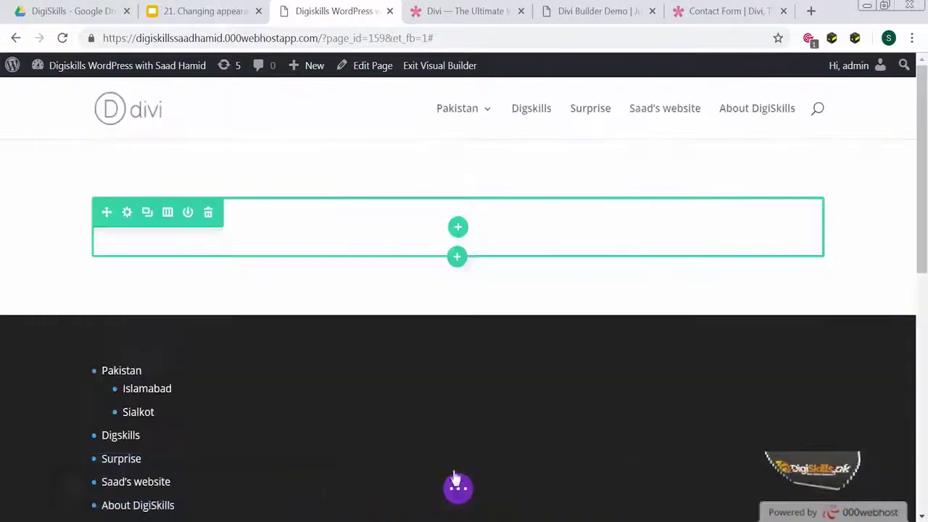
pyautogui.click(457, 229)
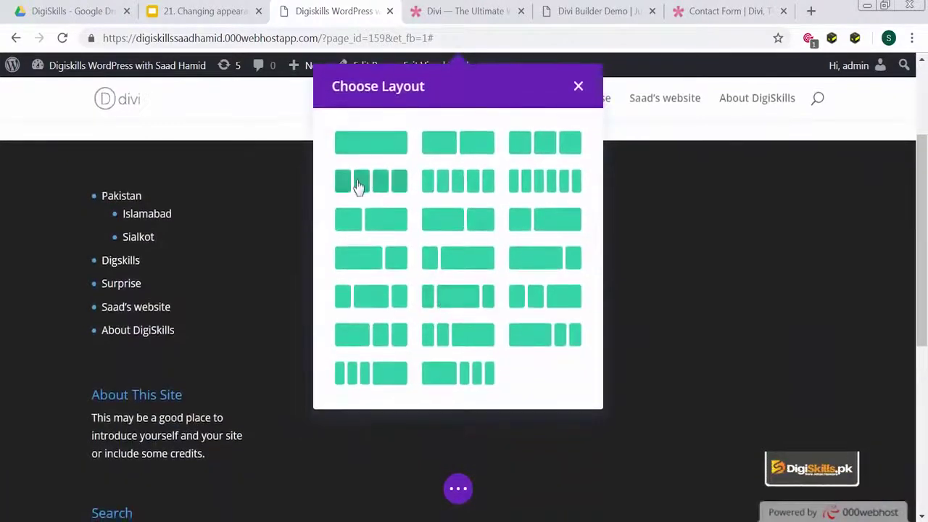
pyautogui.click(356, 186)
pyautogui.click(137, 397)
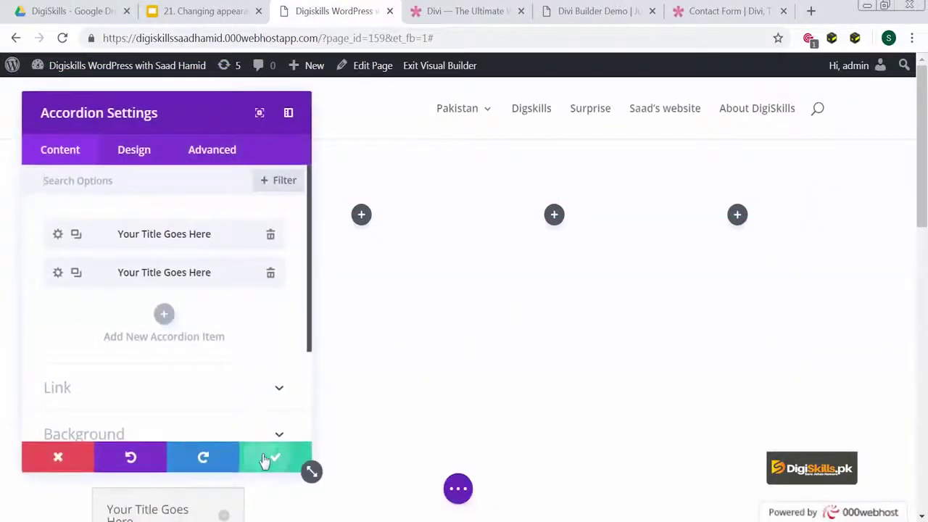
pyautogui.click(265, 459)
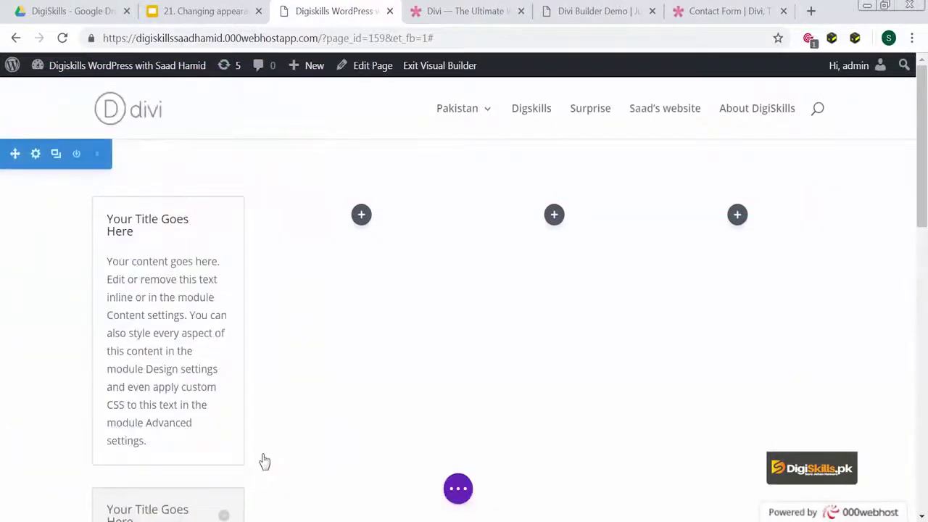